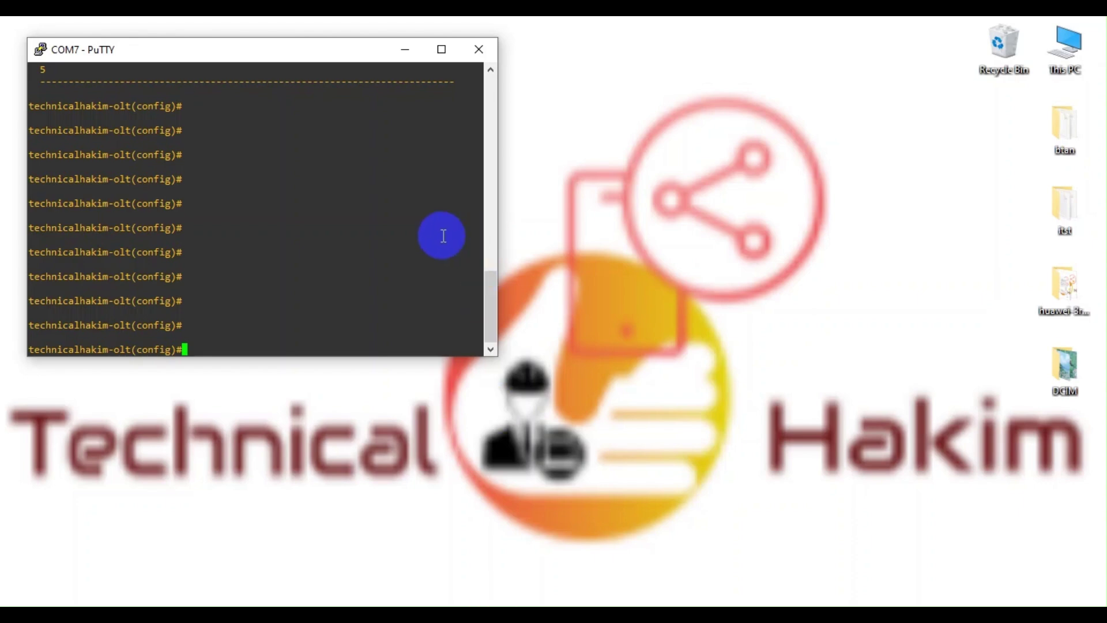
Maximize the console, then run display board 0 and display ont autofind all.
left_click(442, 49)
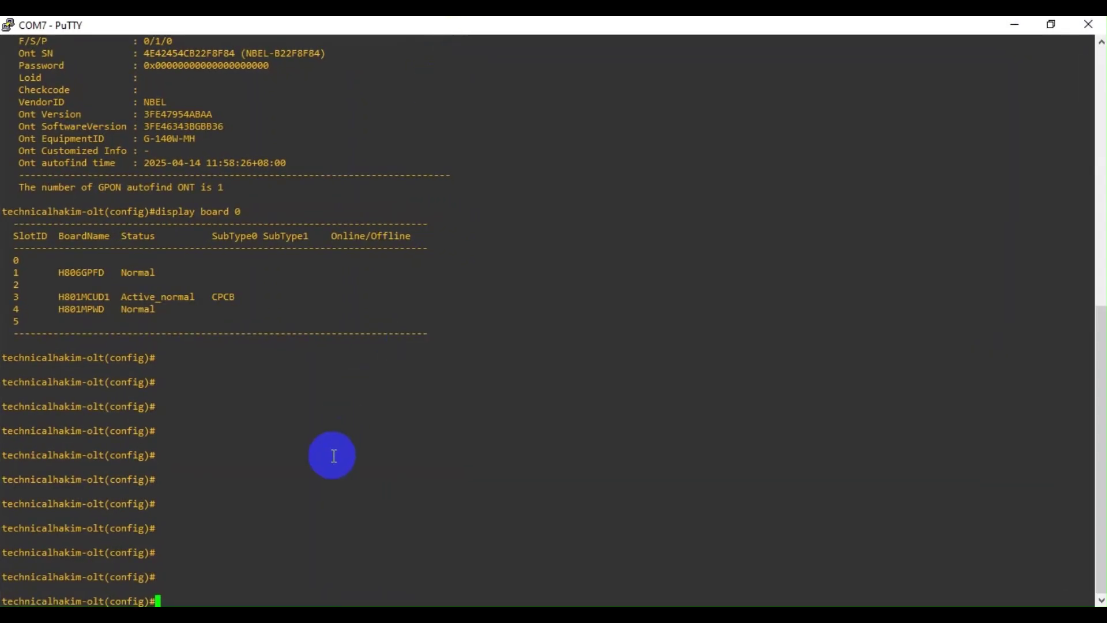
type("display board ")
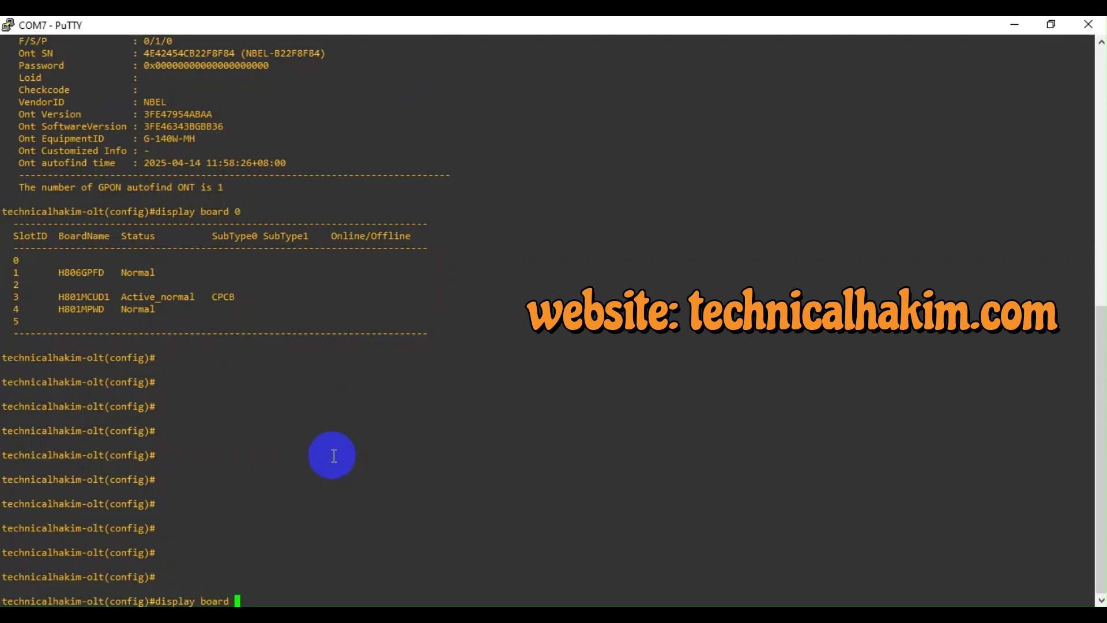
type("0")
key("Return")
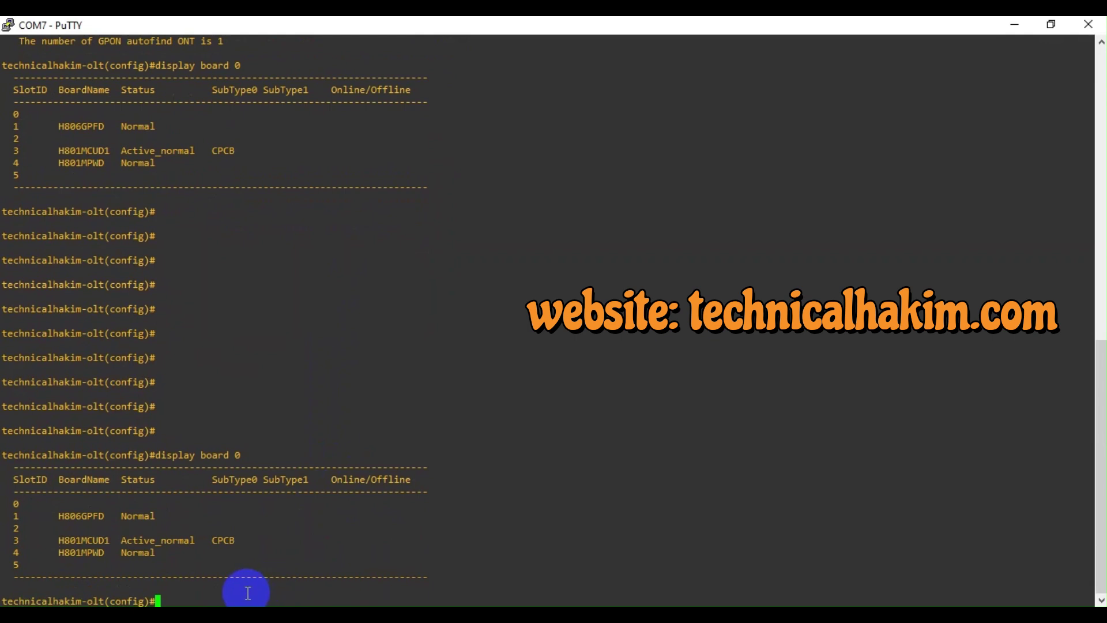
type("display ")
type("ont ")
type("autofind al")
type("l")
key("Return")
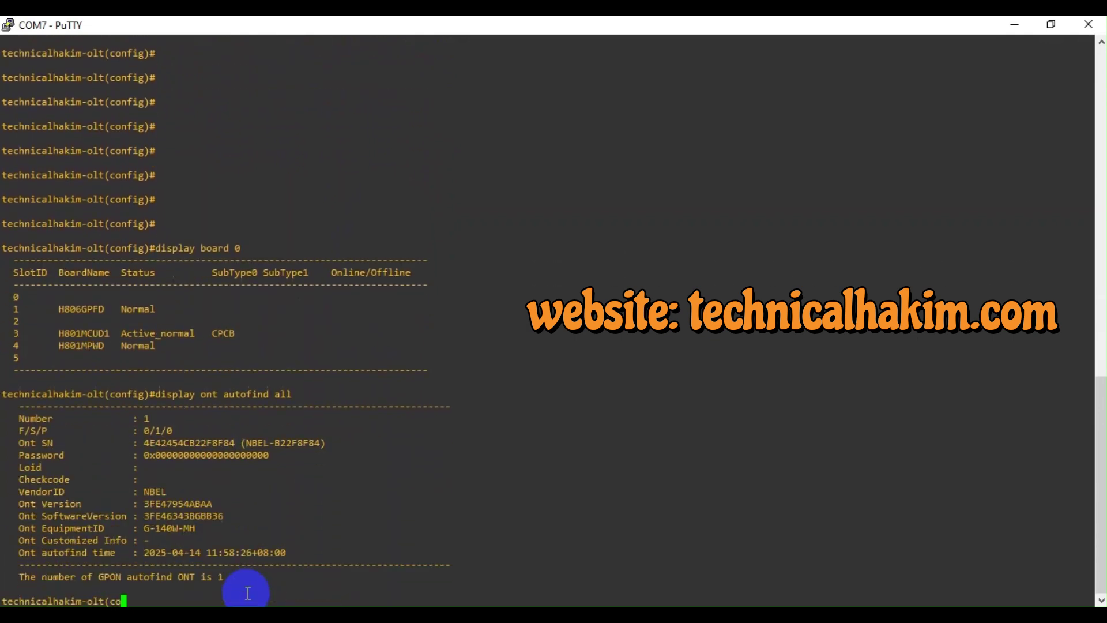
Select the discovered NBEL ONT's serial number and return to a fresh command prompt.
double_click(223, 443)
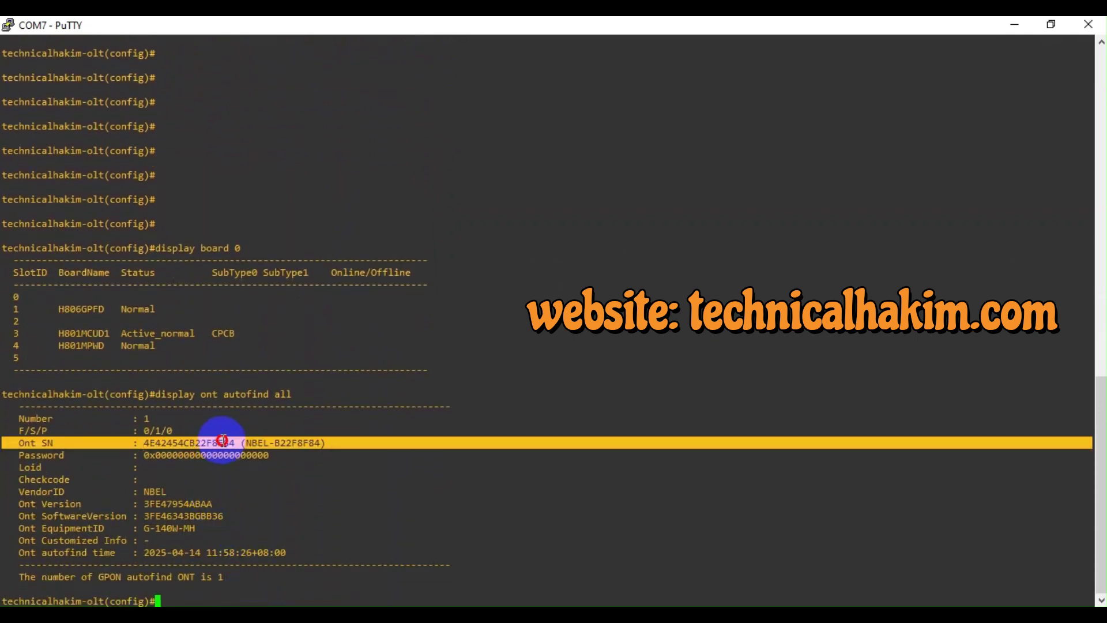
left_click(268, 447)
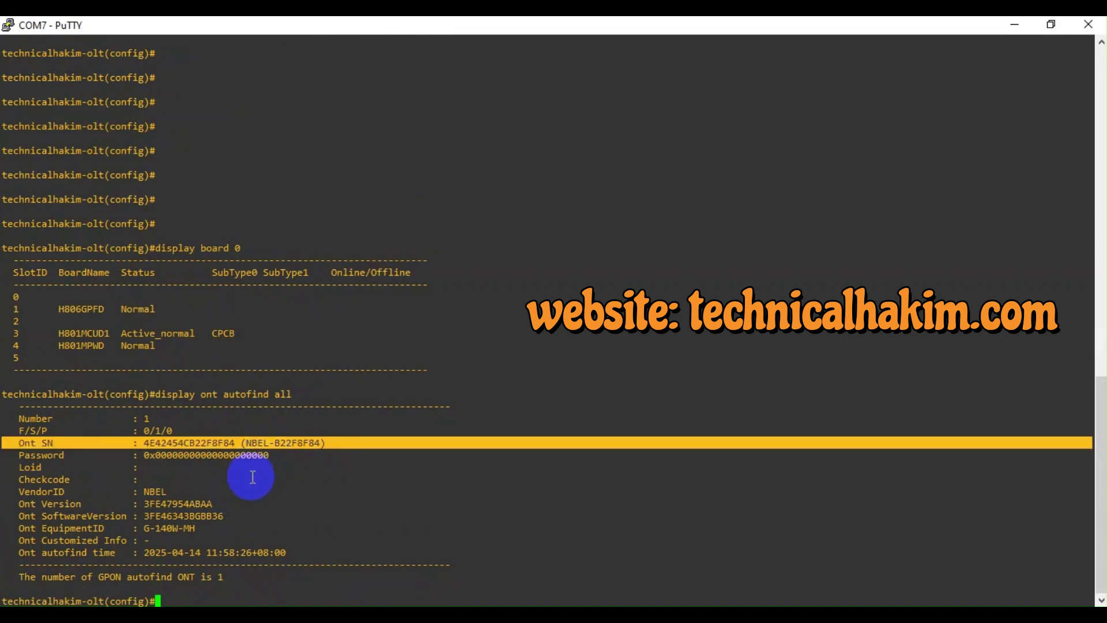
double_click(216, 442)
key("ctrl+c")
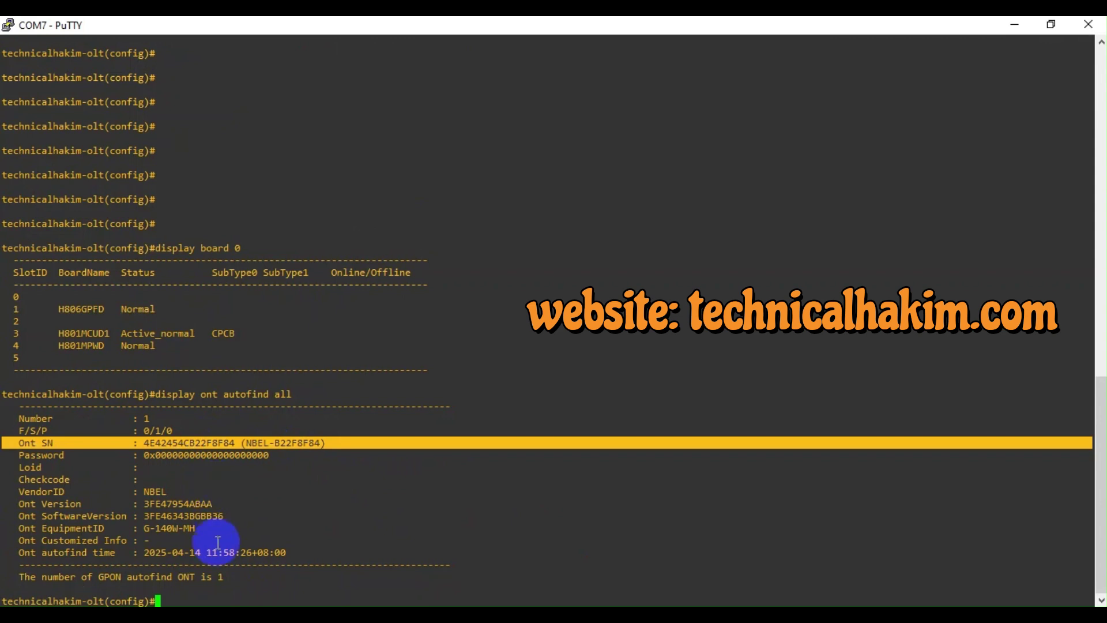
left_click(211, 594)
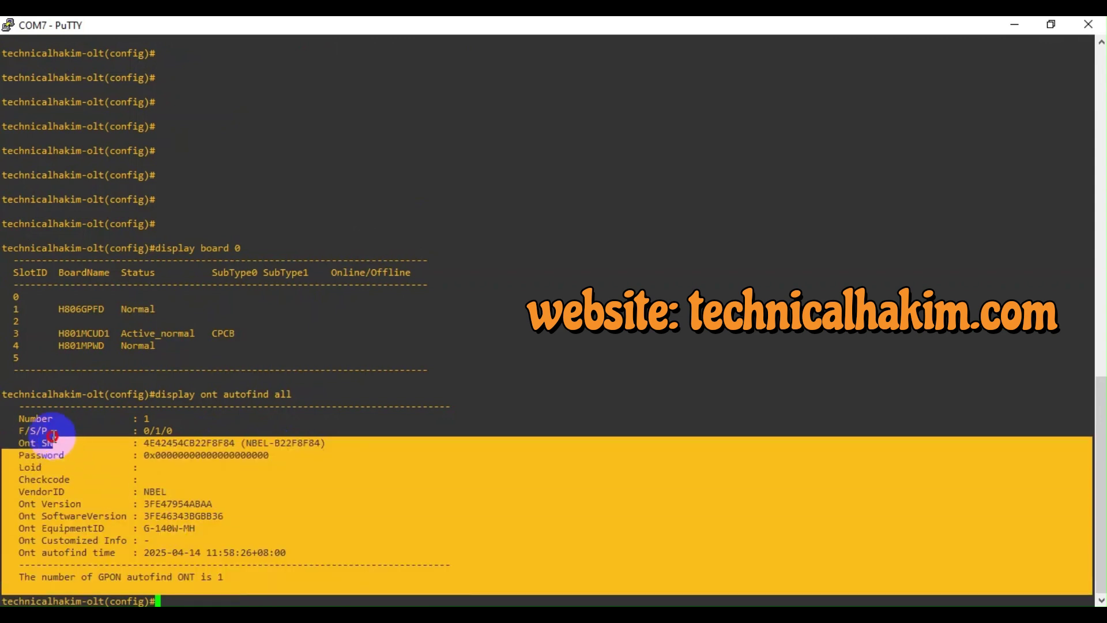
left_click(168, 600)
key("Return")
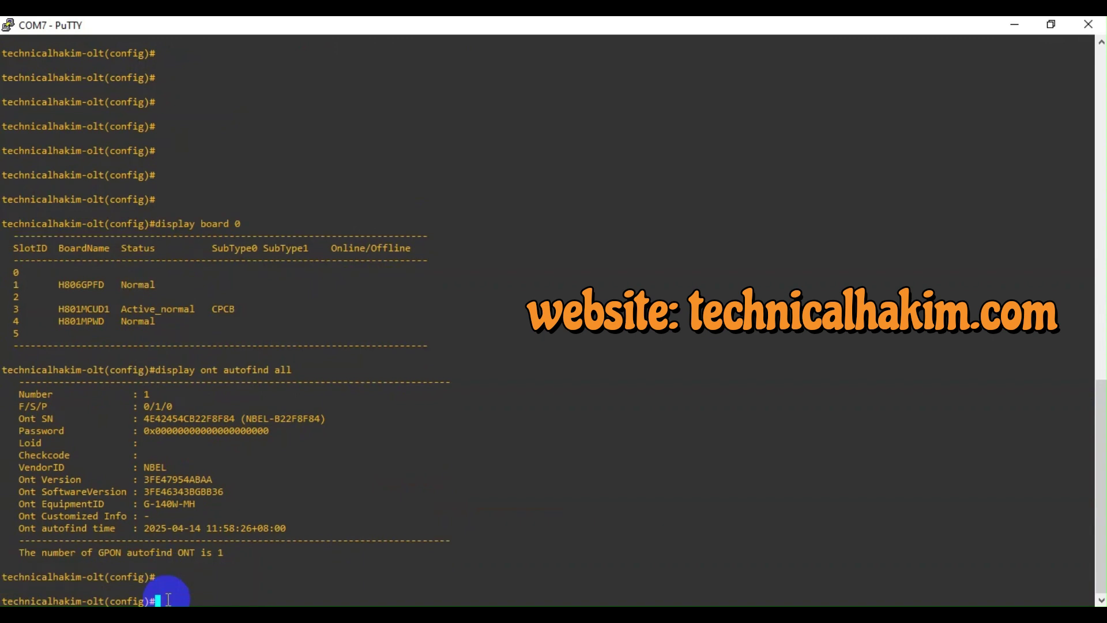
In interface gpon 0/1, add ONT 0 by pasted serial with profiles 26 and description technicalhakim.
type("interface gpon 0/1")
key("Return")
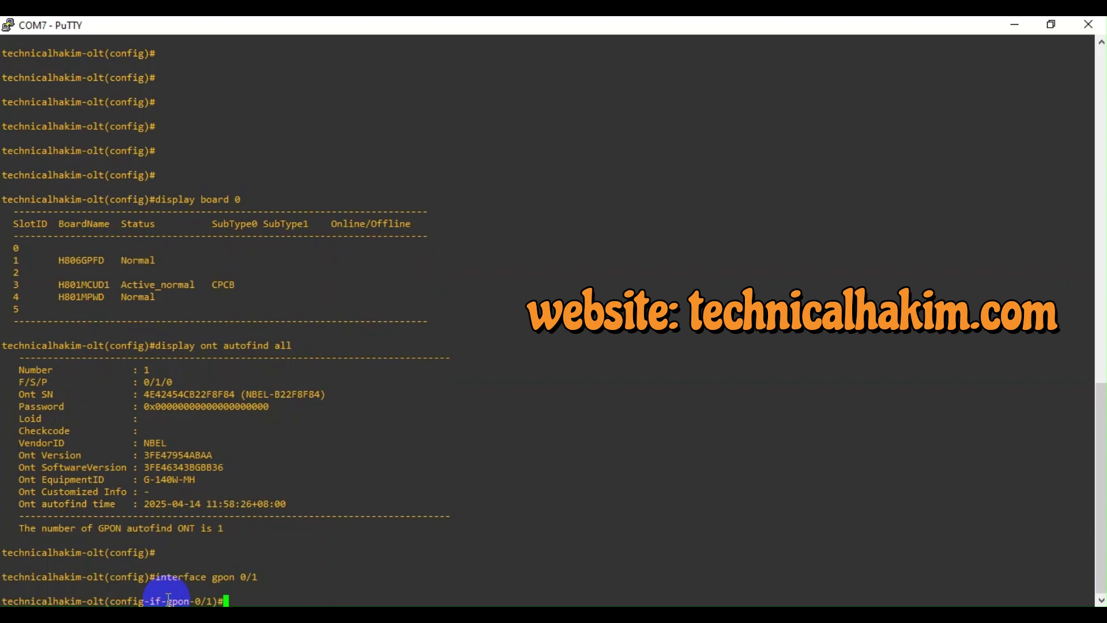
type("ont ")
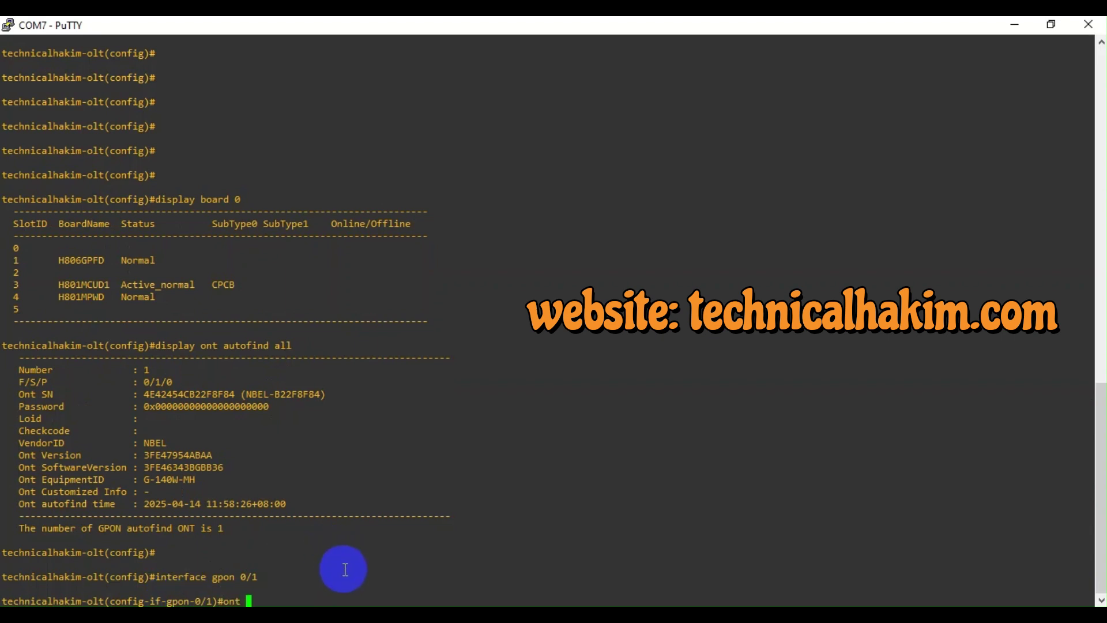
type("add 0 sn-auth")
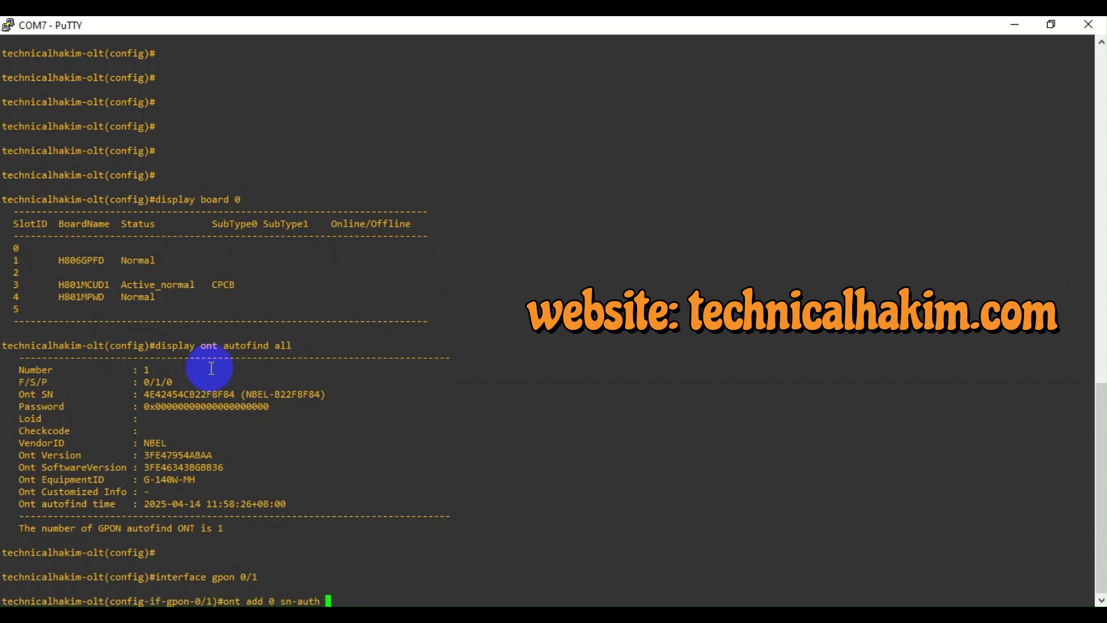
double_click(206, 393)
right_click(206, 393)
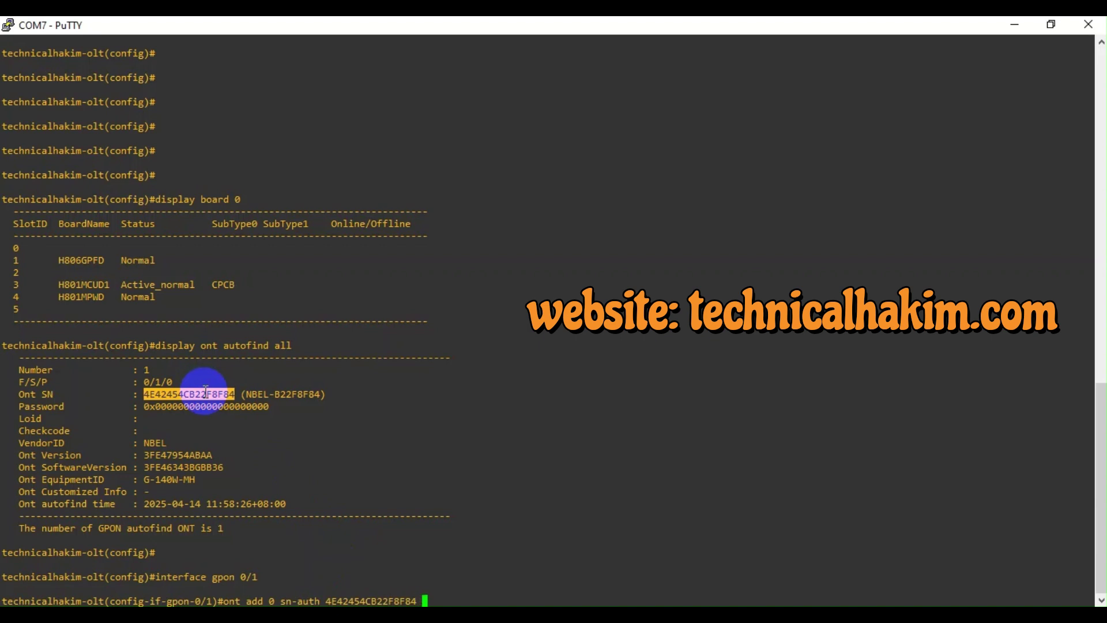
type("omci ont-lineprofile-")
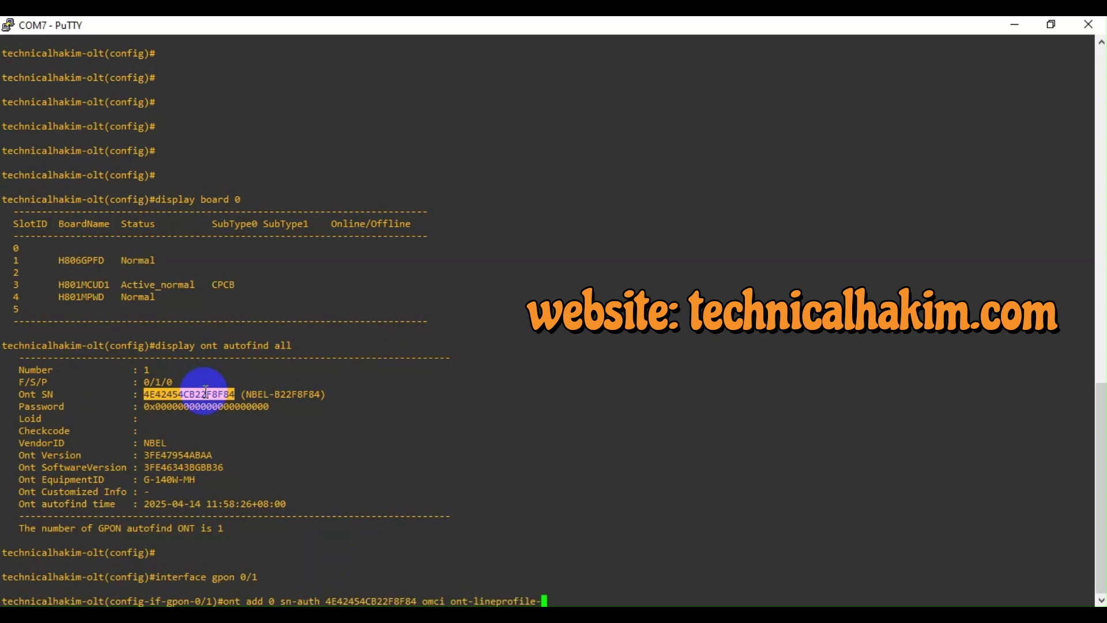
type("id 26 ont-srvprofile-")
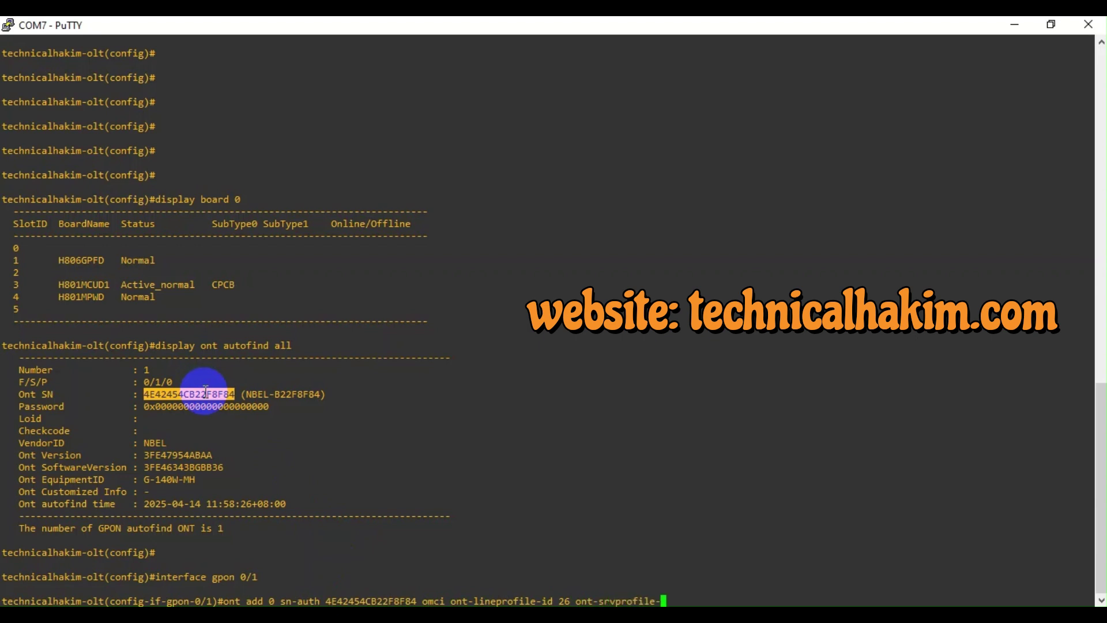
type("id ")
type("26 ")
type("desc ")
type("technicalha")
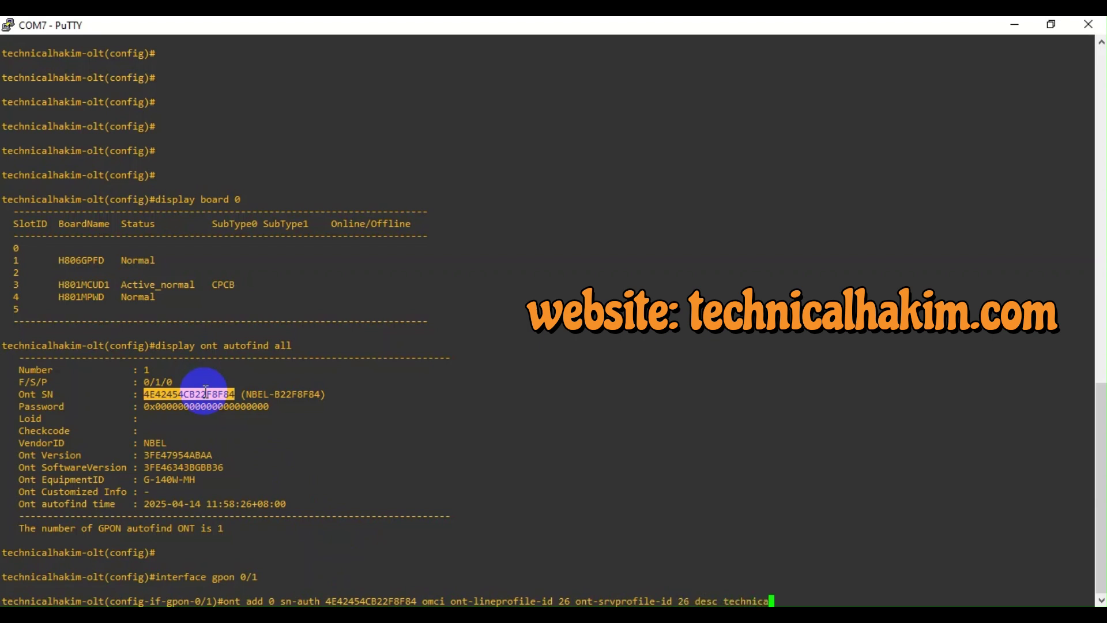
type("kim")
key("Return")
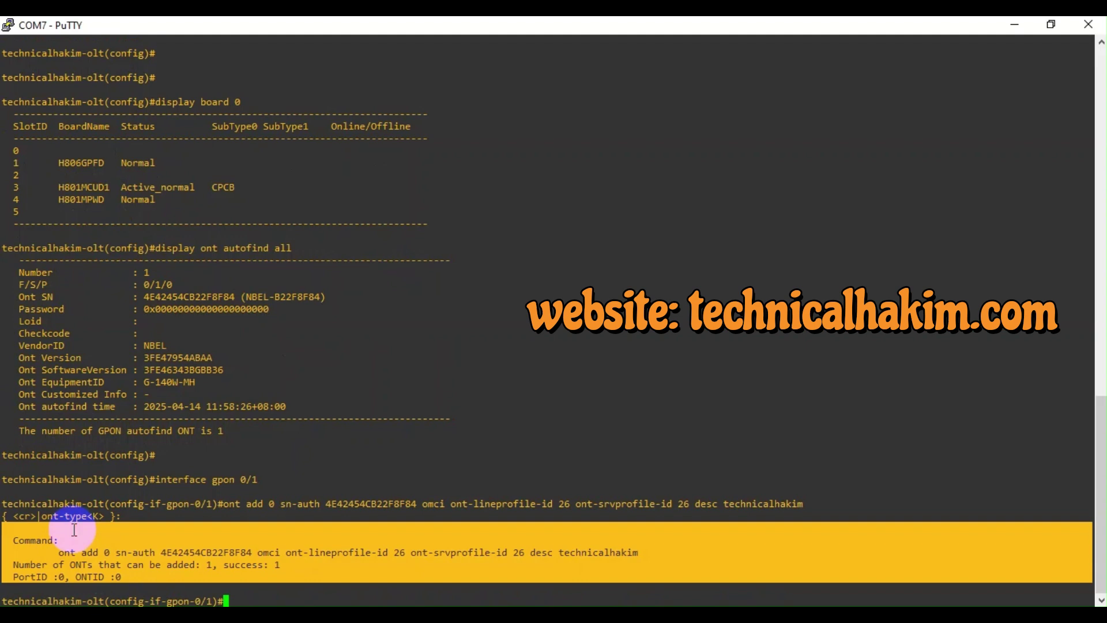
type("d")
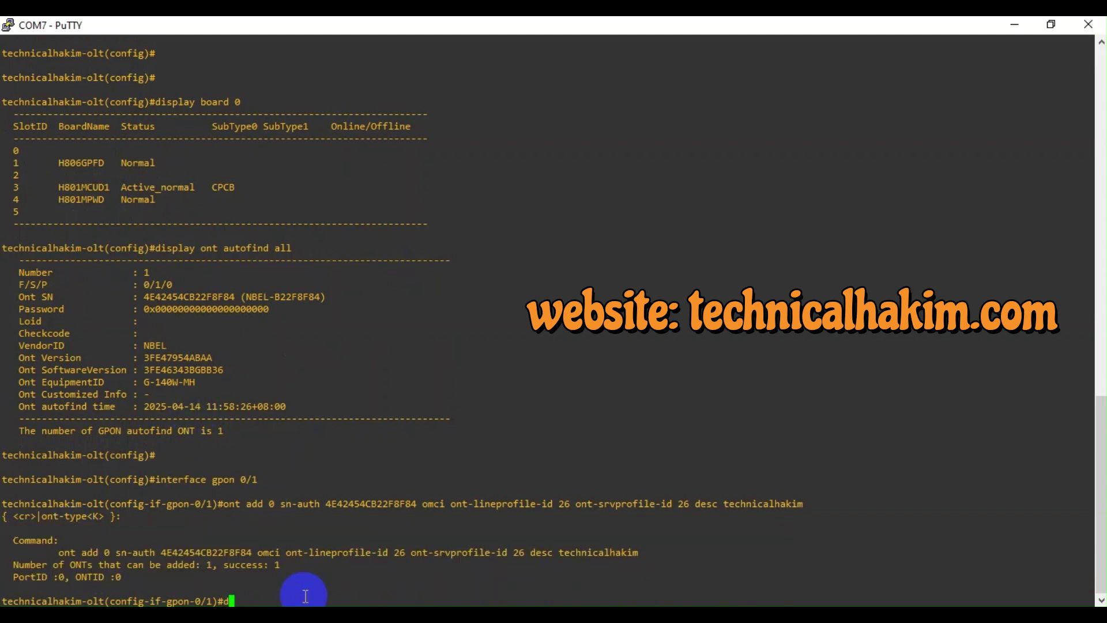
type("isplay ont info 0 0")
Display ONT 0 info on port 0 and highlight the Run and Config state lines.
key("Return")
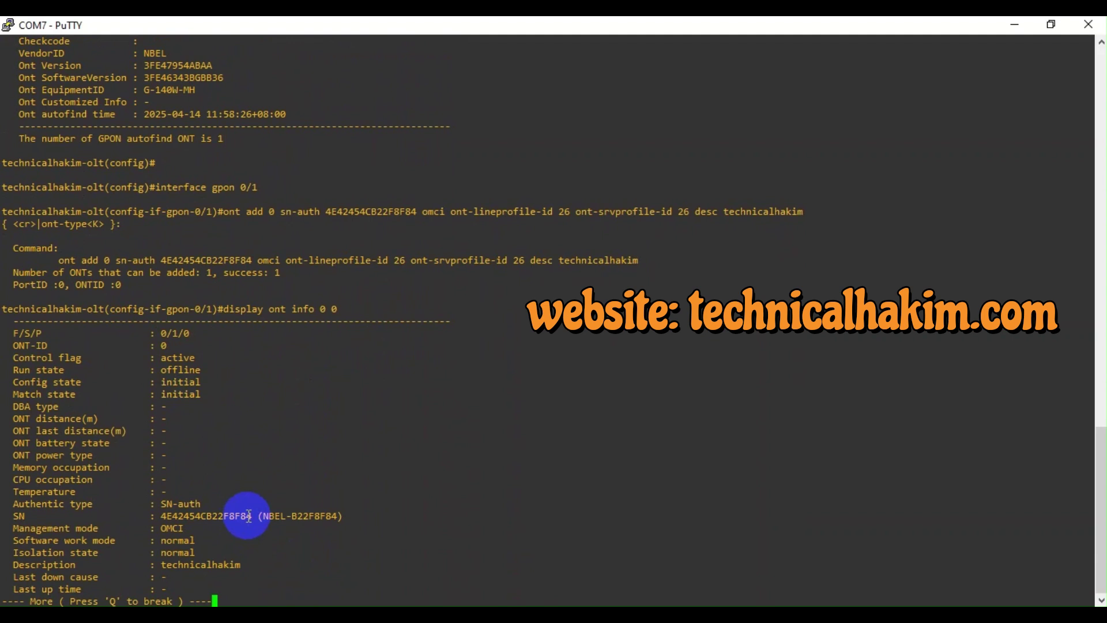
left_click_drag(252, 516, 197, 391)
triple_click(116, 369)
double_click(124, 384)
left_click(197, 391)
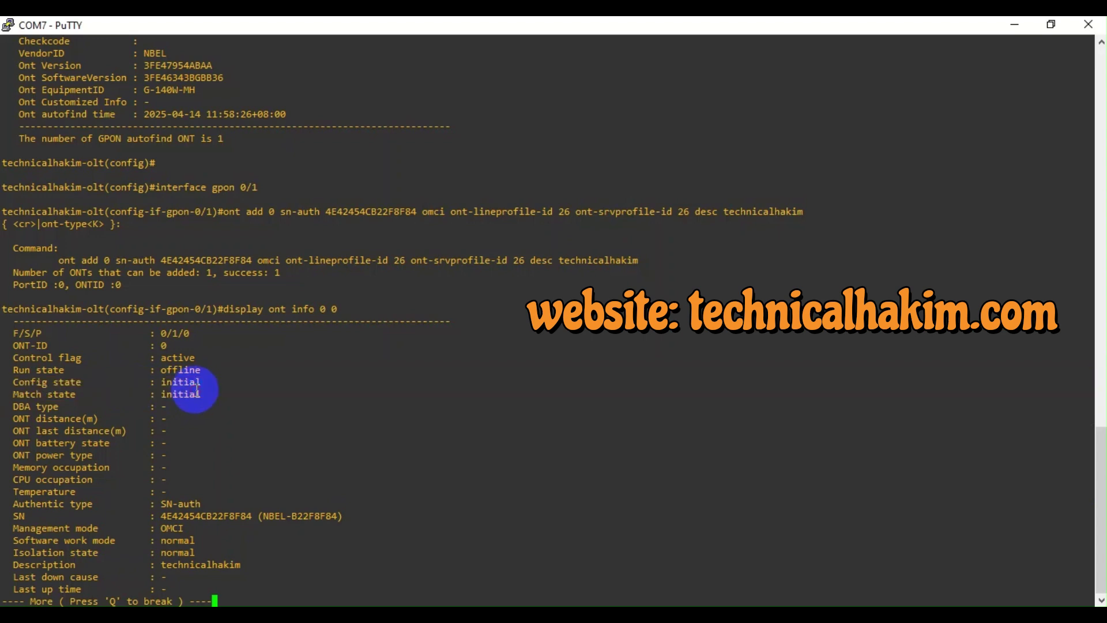
triple_click(142, 380)
left_click(148, 383)
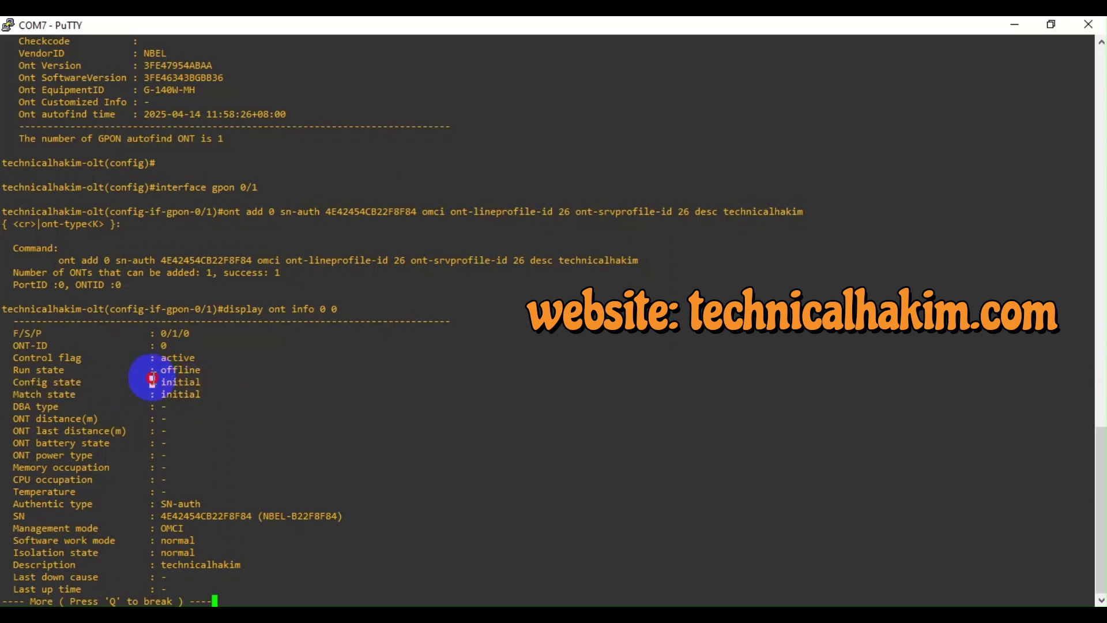
triple_click(149, 384)
Point out the initial Config and Match state values, then quit the paged output with Q.
left_click_drag(178, 384, 179, 393)
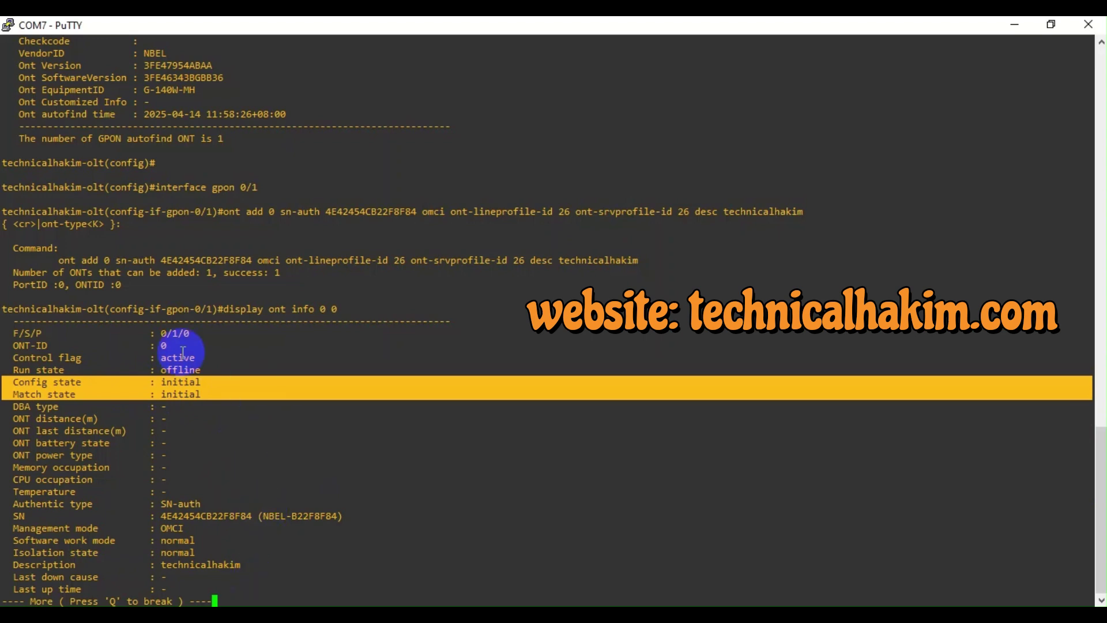
left_click(165, 383)
triple_click(166, 382)
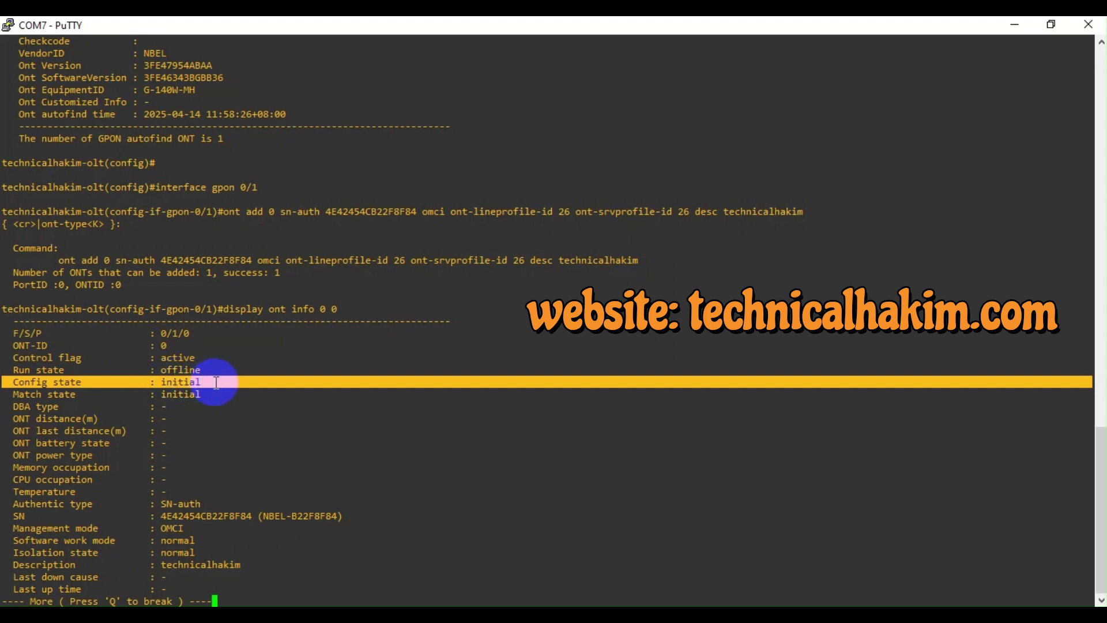
left_click_drag(163, 382, 378, 377)
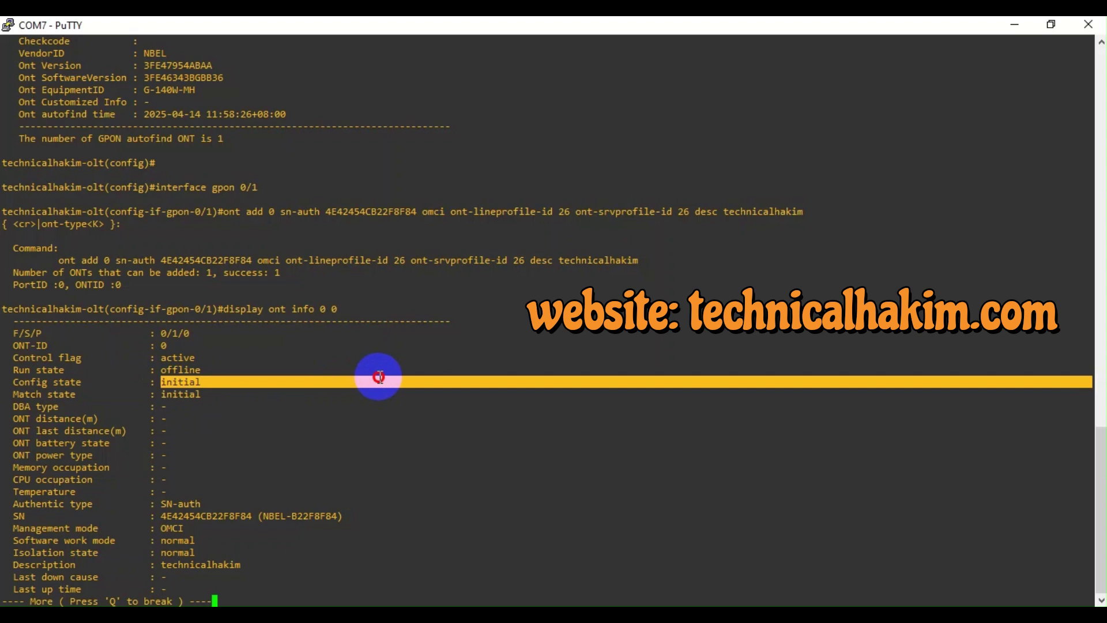
left_click_drag(378, 378, 244, 382)
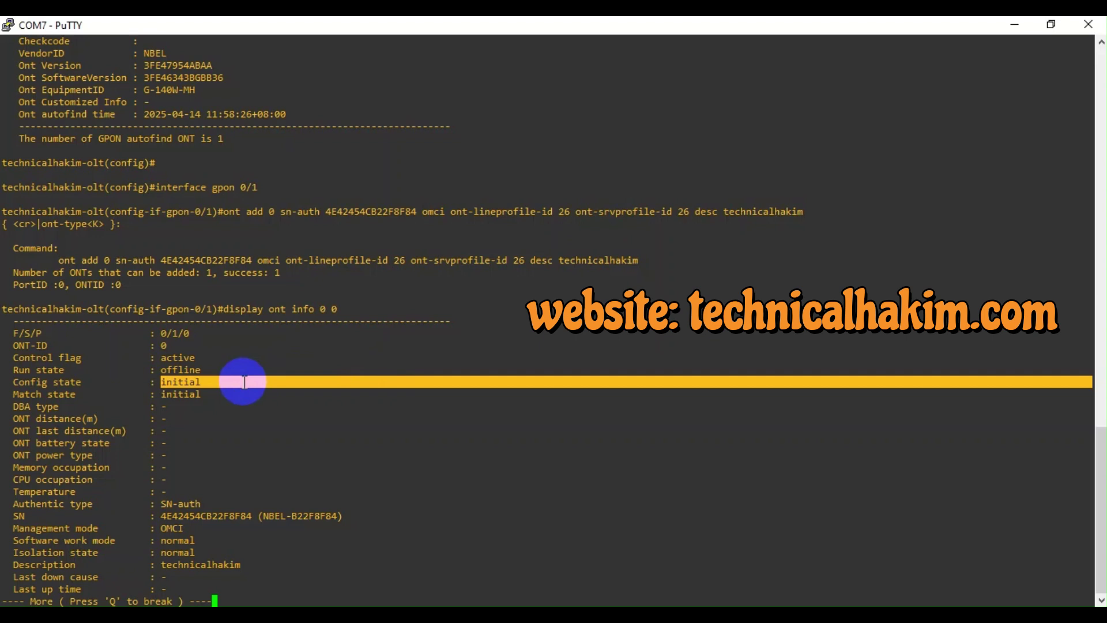
left_click_drag(244, 382, 189, 388)
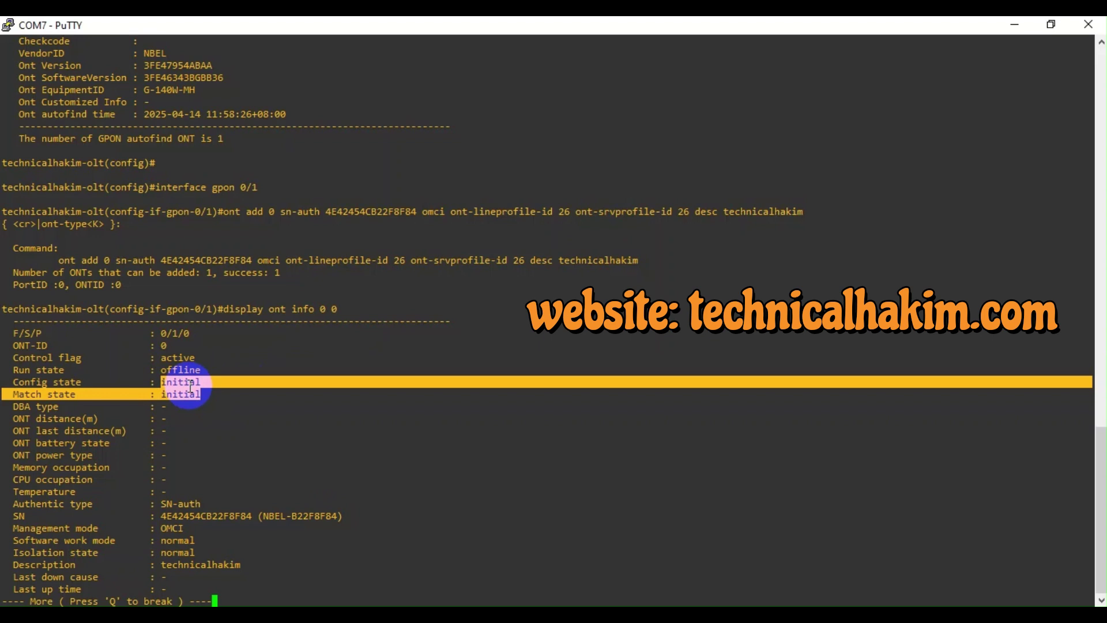
key("q")
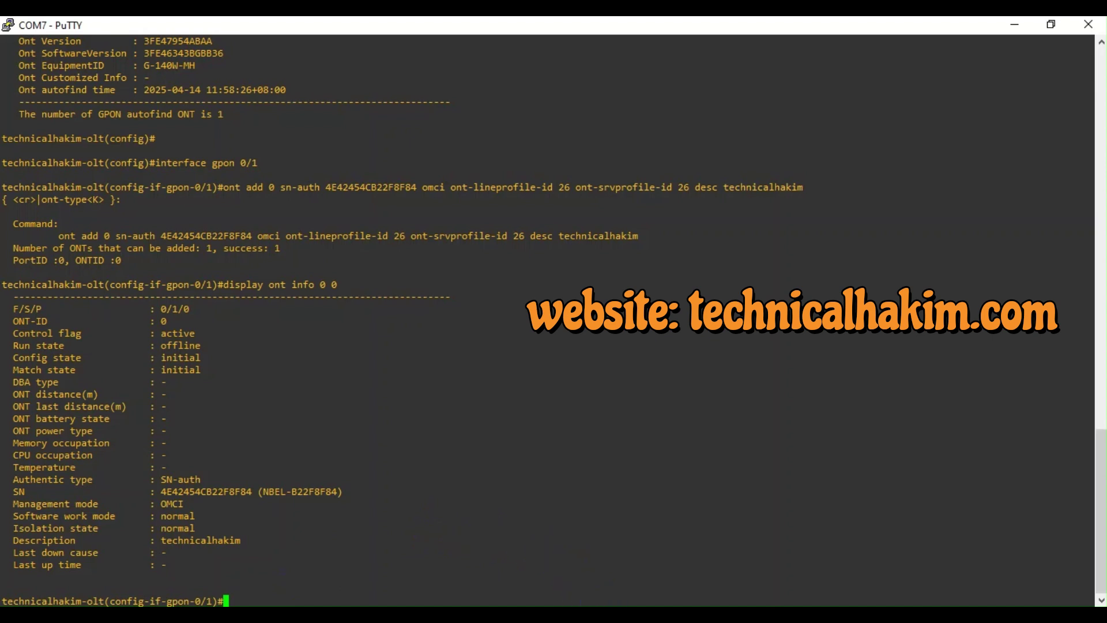
Quit the GPON interface, enter diagnose mode, and type display ont info 0 1 0 0.
type("quit")
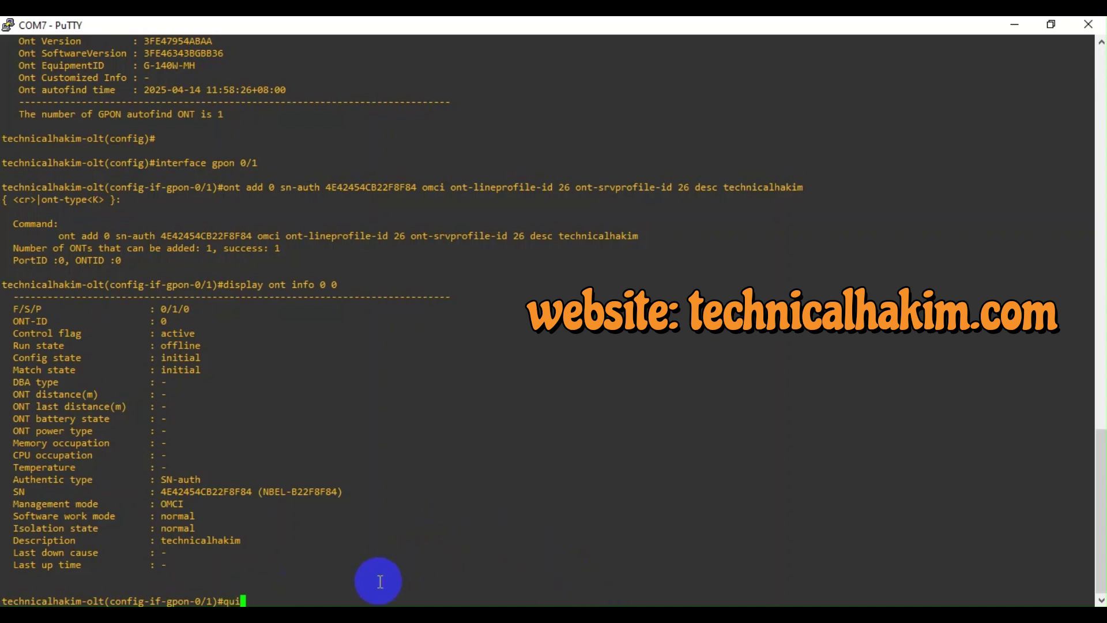
key("Return")
type("diagnose")
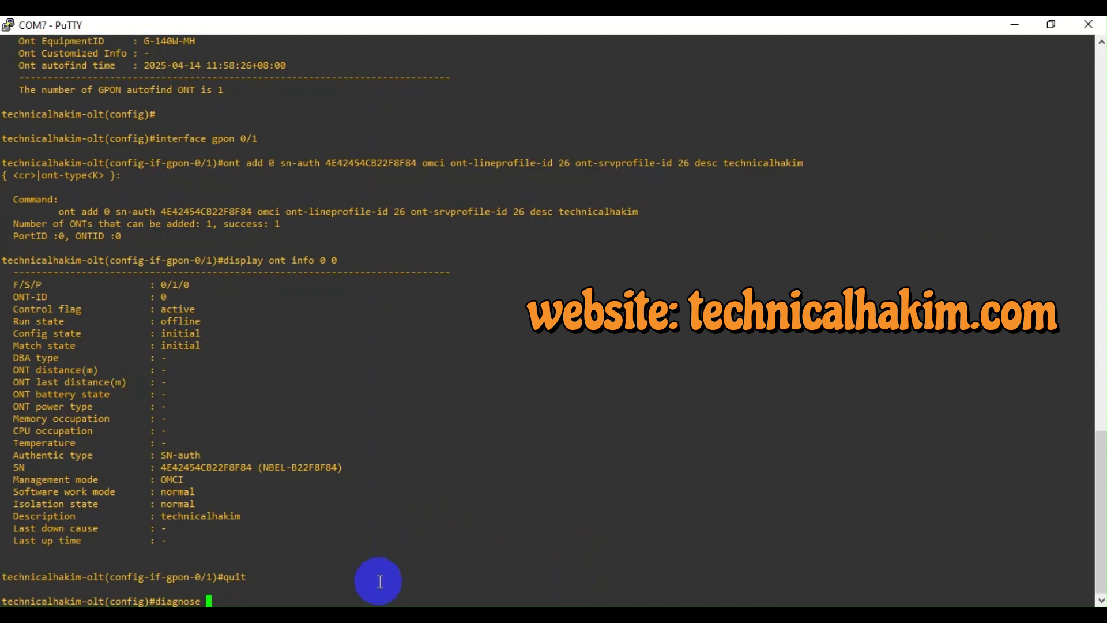
key("Return")
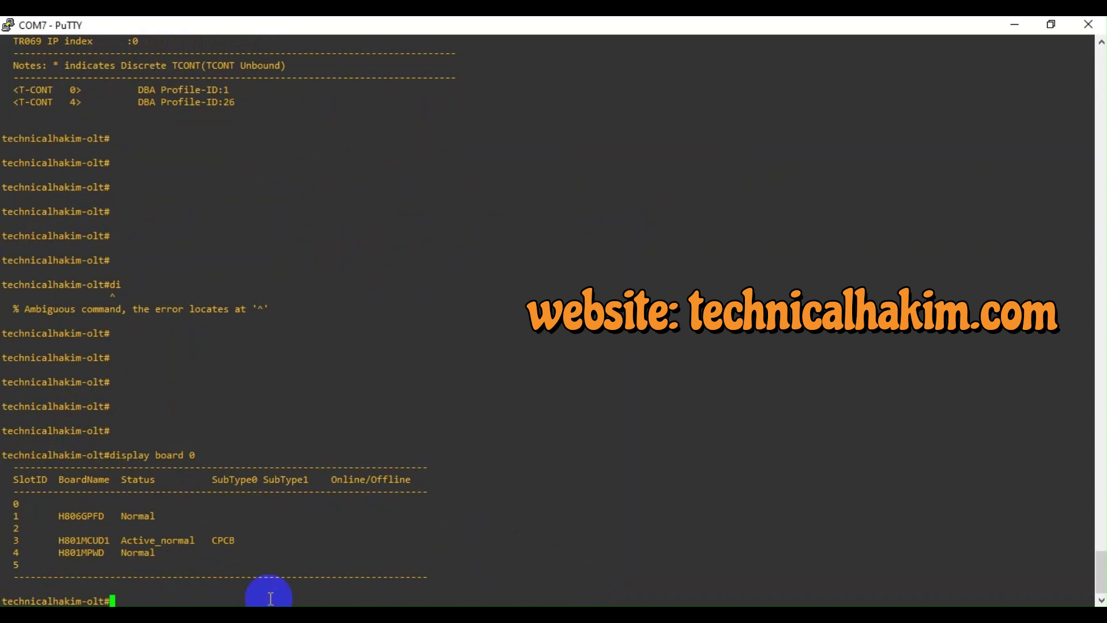
type("display ont info 0 1 ")
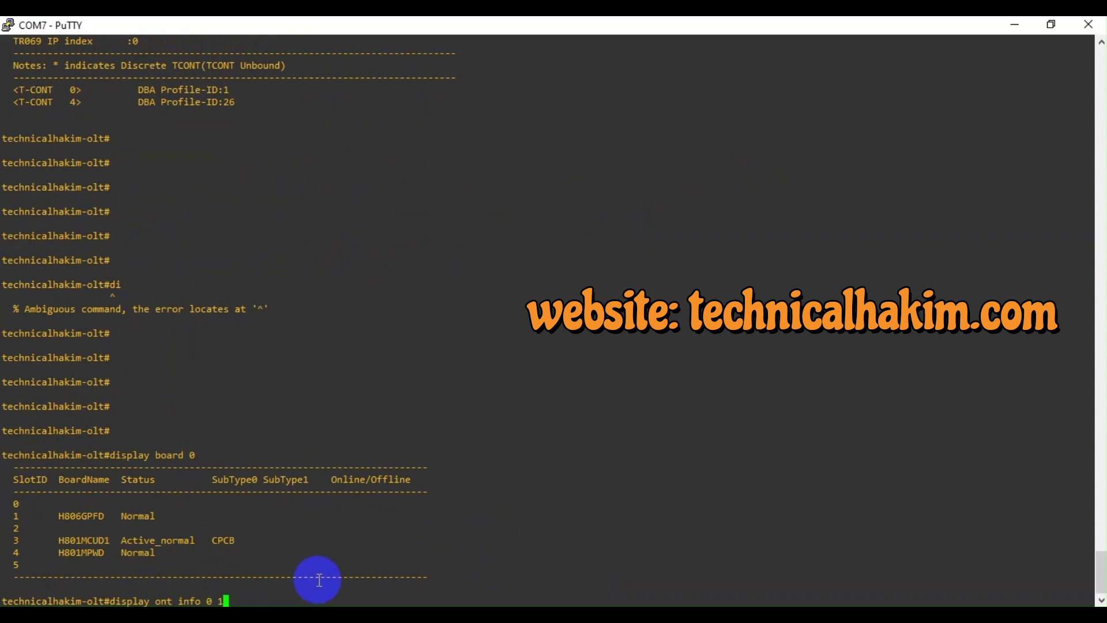
type("0 0")
Query ONT 0 on 0/1/0 and page through its state and online duration details.
key("Return")
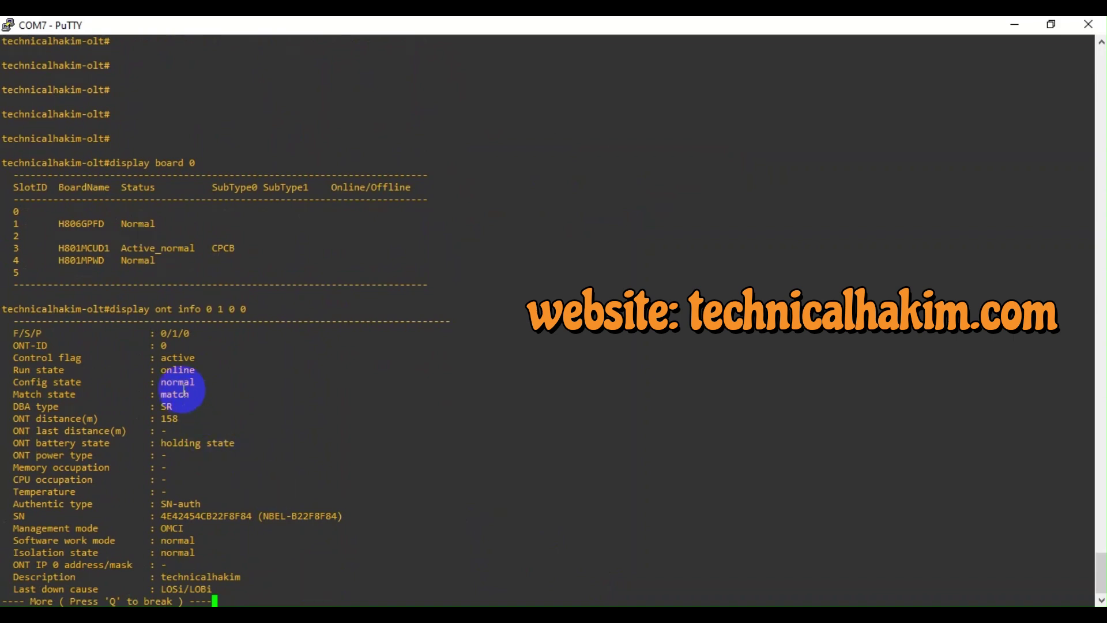
triple_click(179, 372)
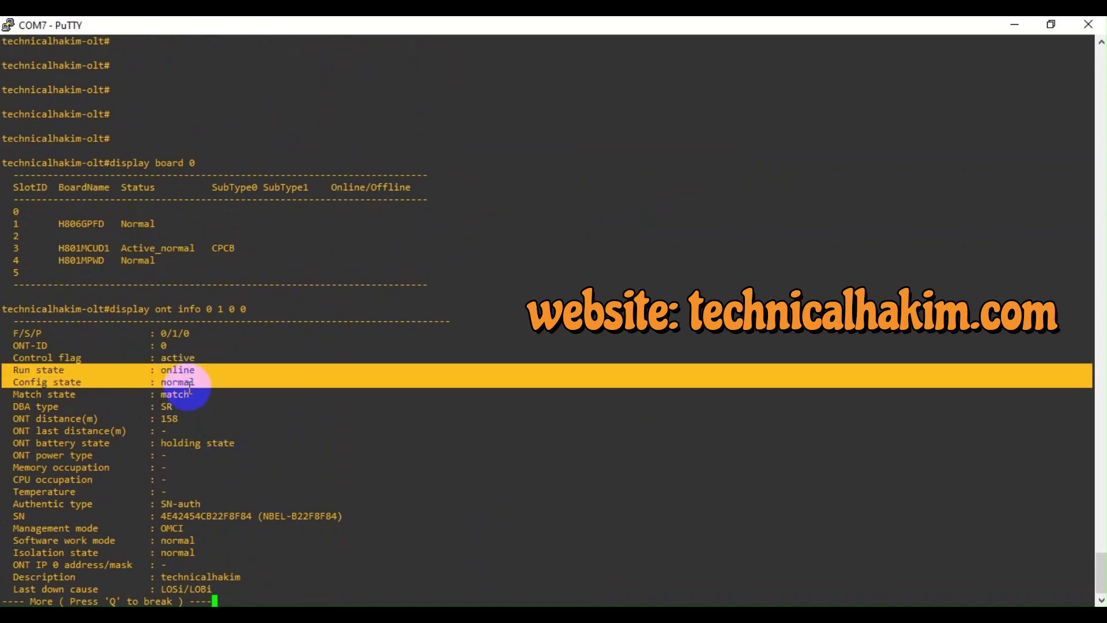
key("space")
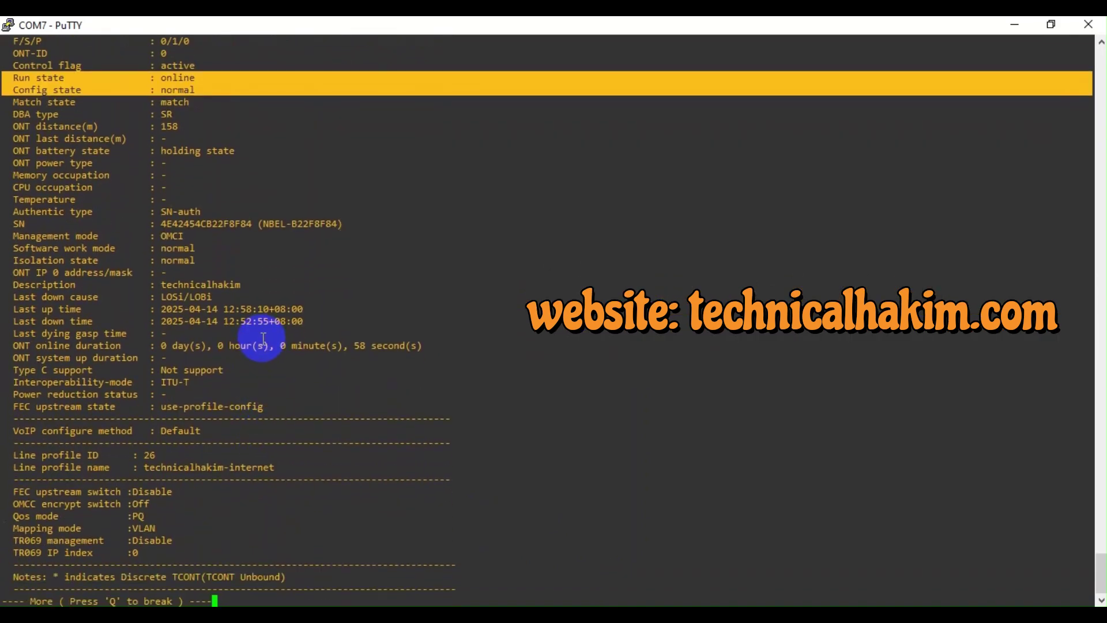
left_click(256, 339)
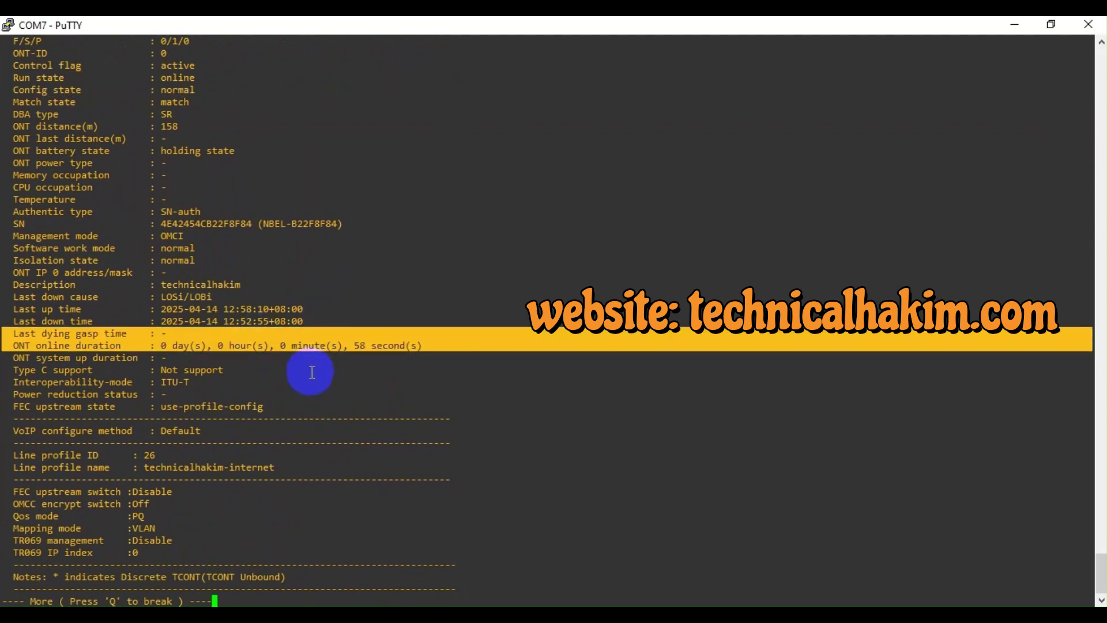
key("q")
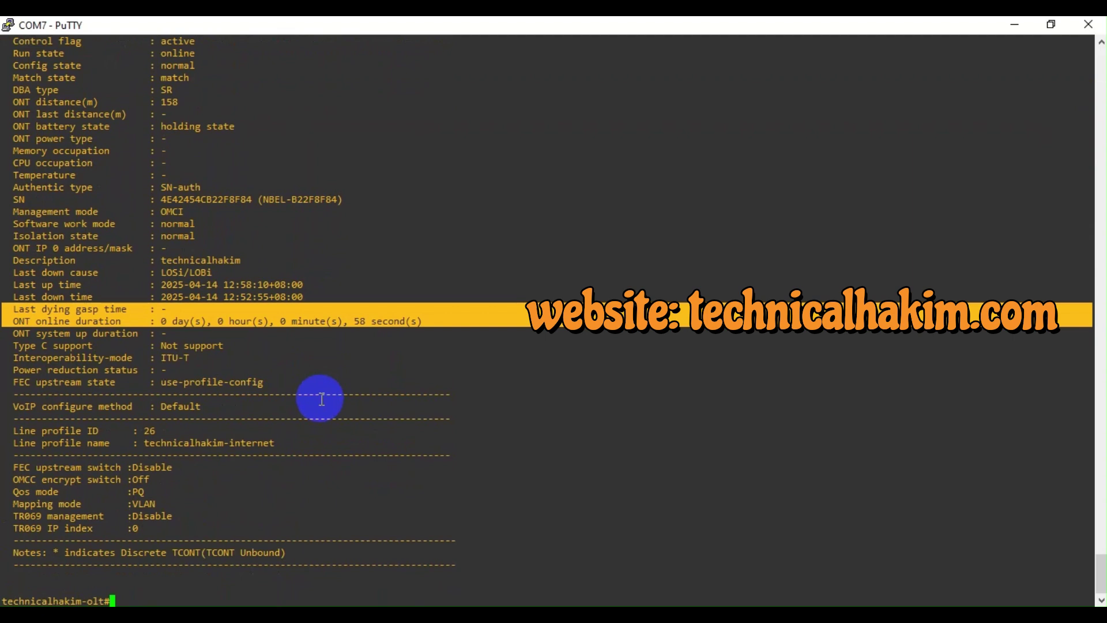
scroll(339, 271, "up", 8)
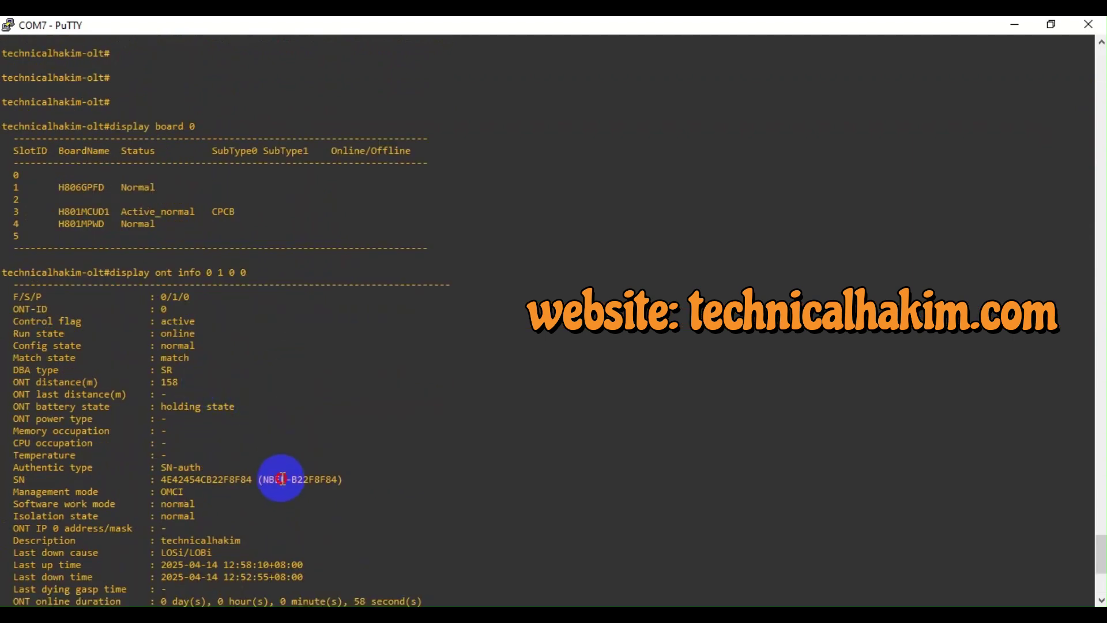
scroll(282, 479, "down", 8)
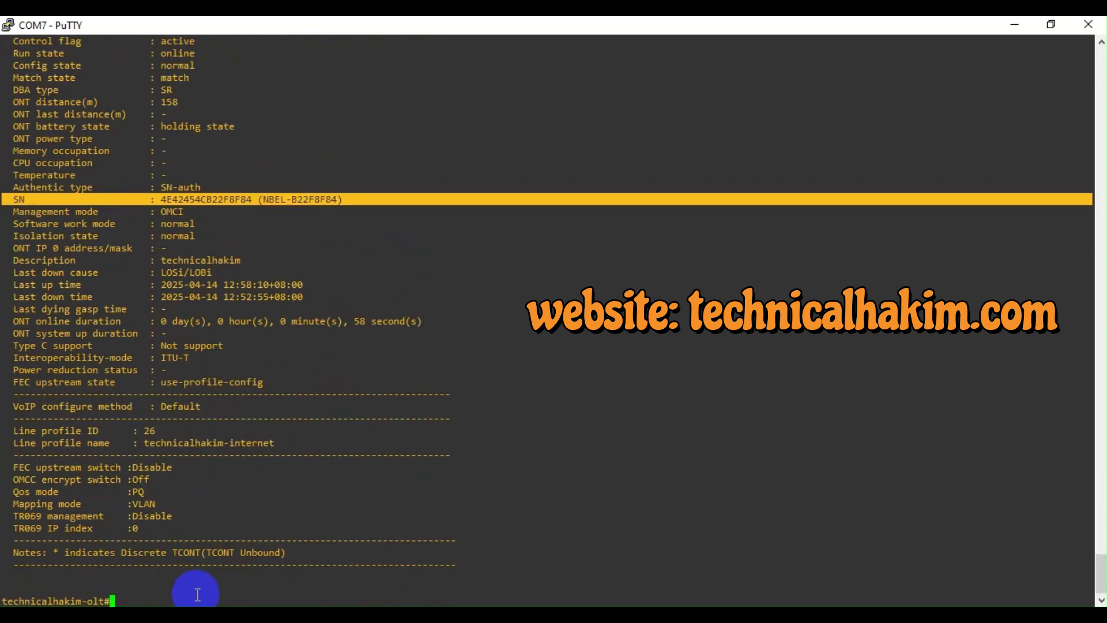
Rerun the ONT 0 query, confirming online, config state normal and match state match.
key("Return")
key("Up")
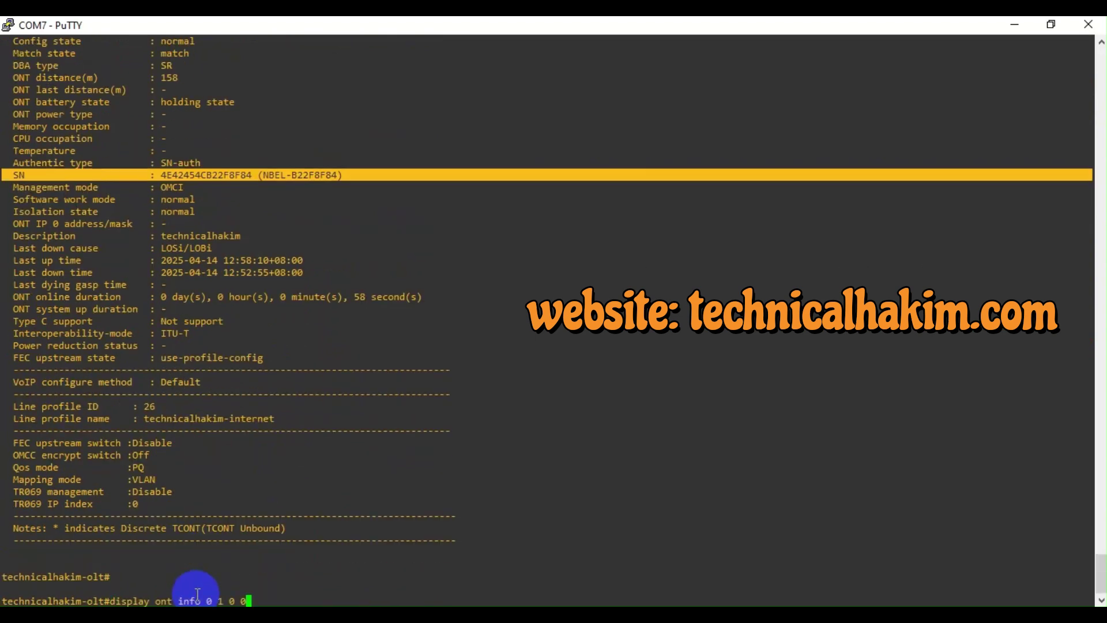
key("Return")
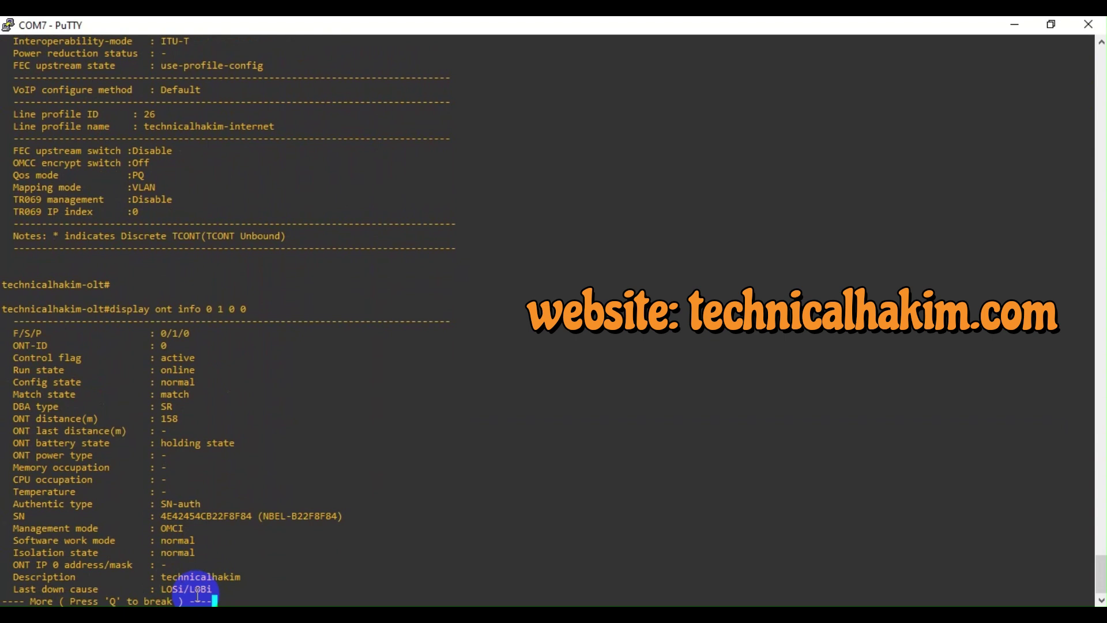
key("space")
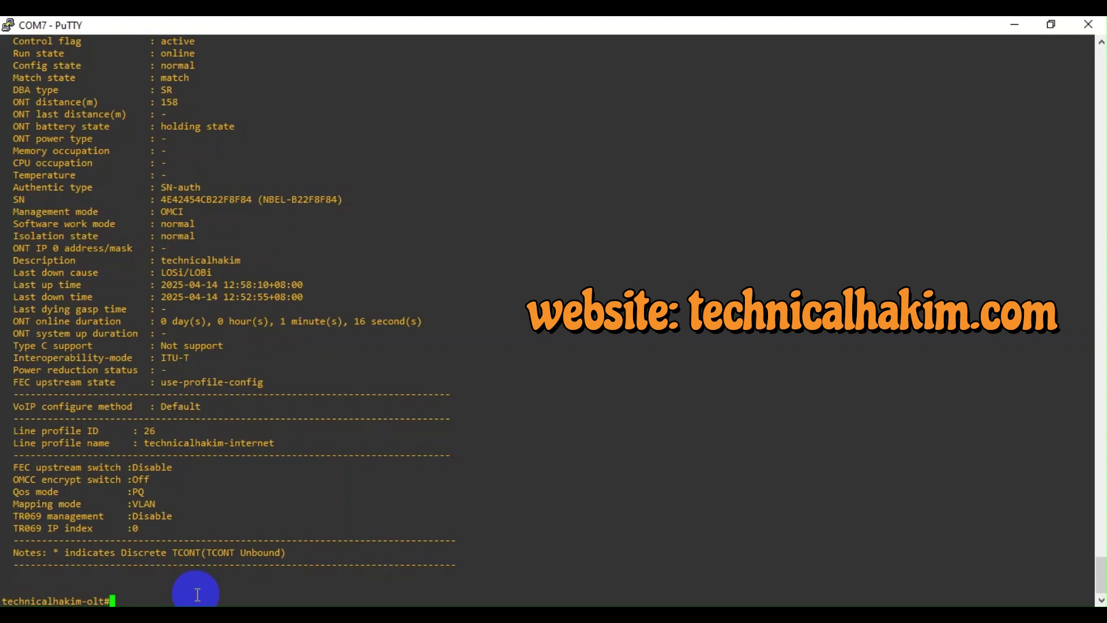
Run save and wait until the slot 3 control board reports data saved completely.
type("save")
key("Return")
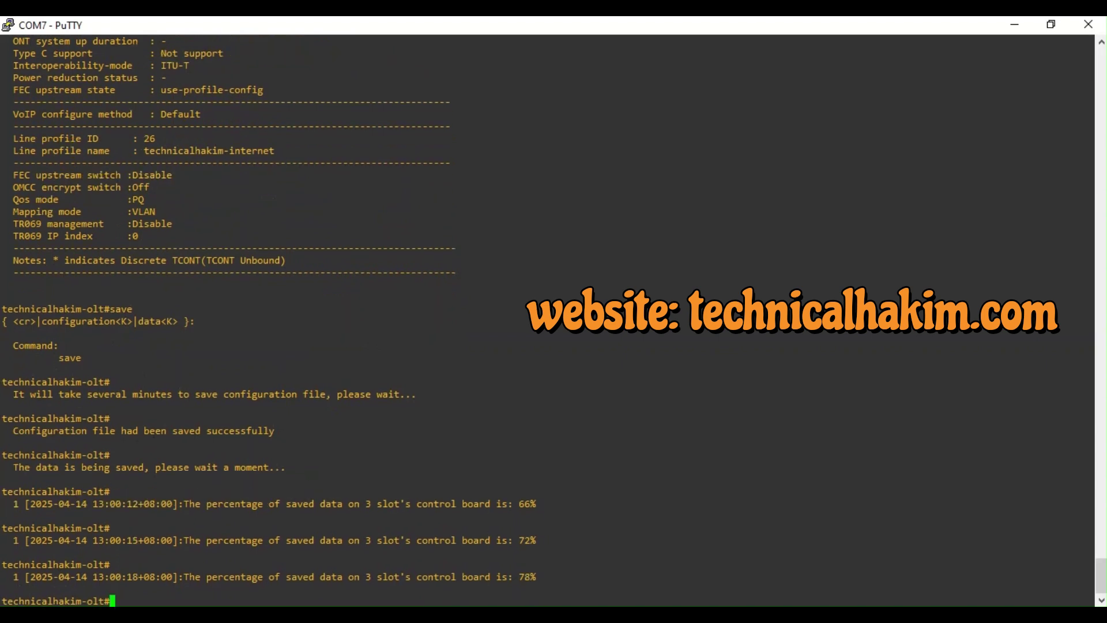
key("Return")
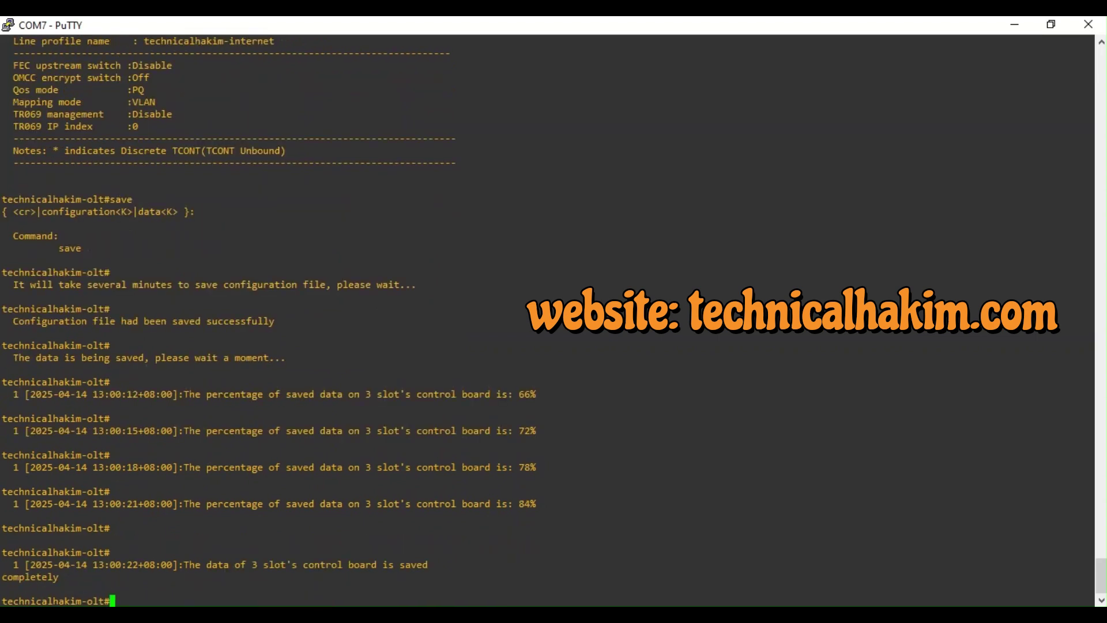